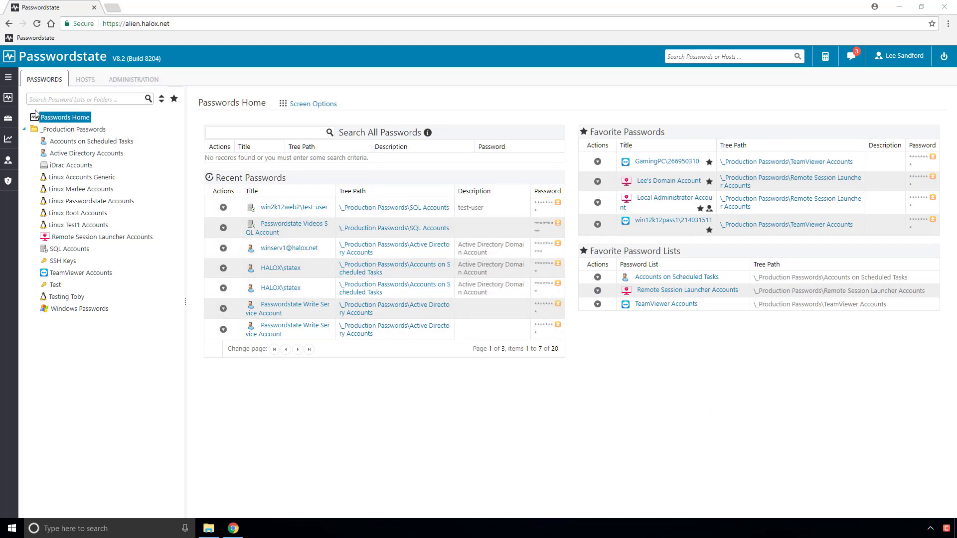
# - Bring up the add options for Passwords Home in the navigation tree
pyautogui.moveTo(10, 100)
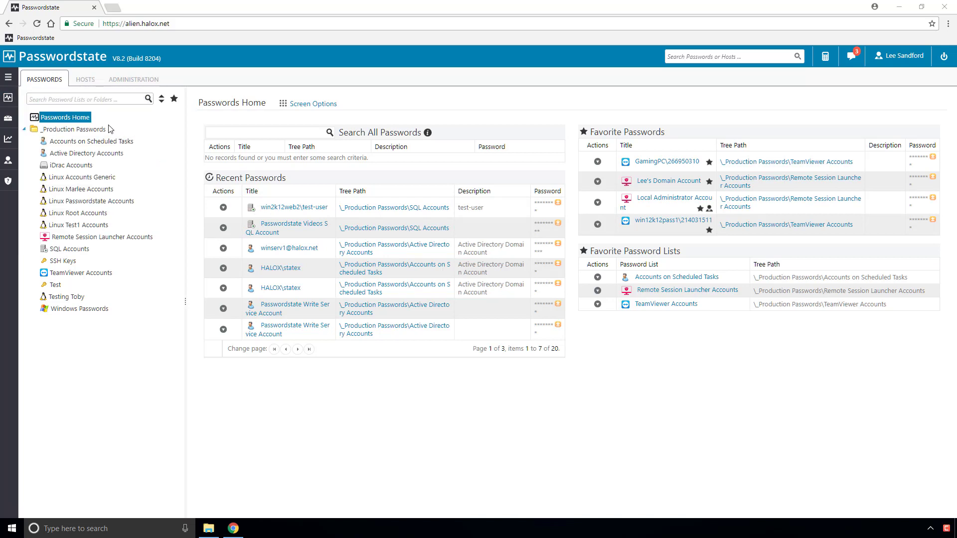
# - Start a new shared password list under the _Production Passwords folder
pyautogui.rightClick(77, 120)
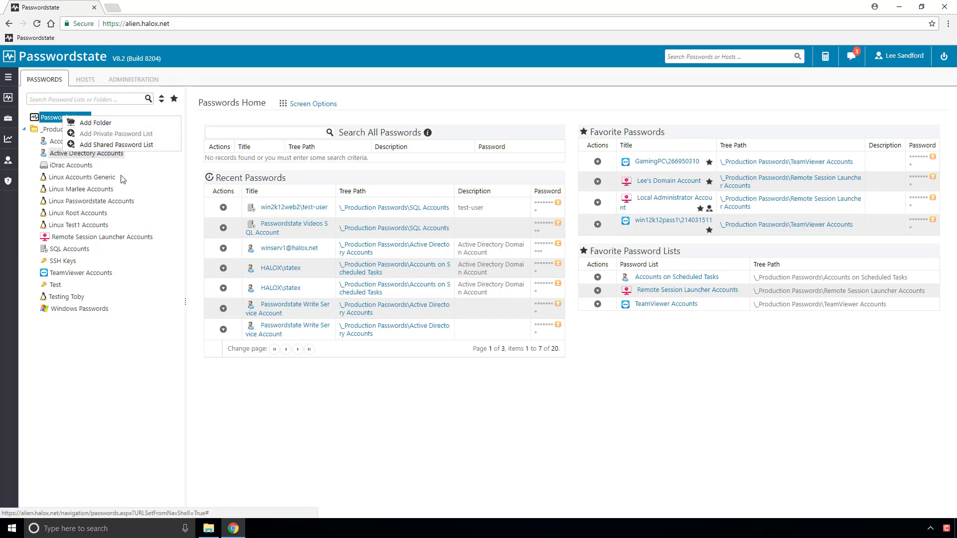
pyautogui.click(94, 345)
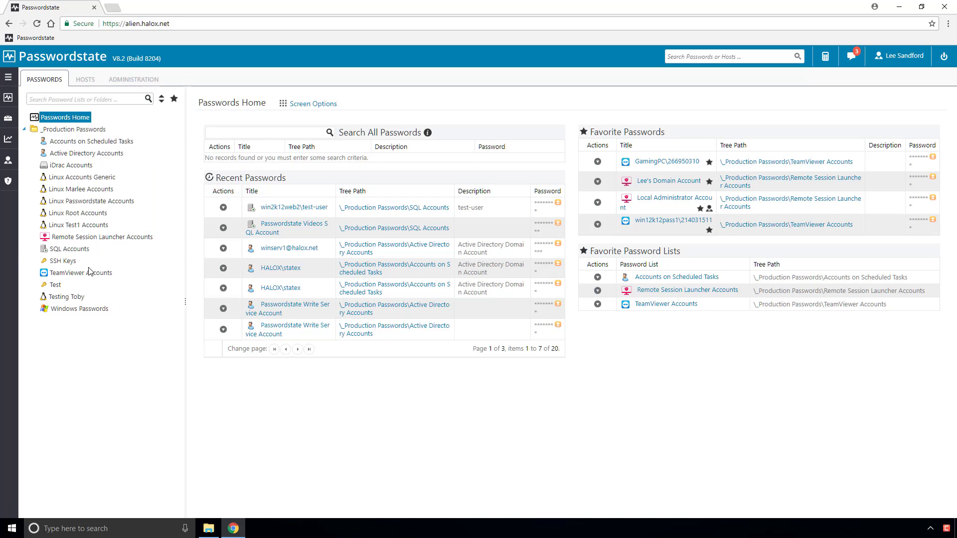
pyautogui.rightClick(65, 130)
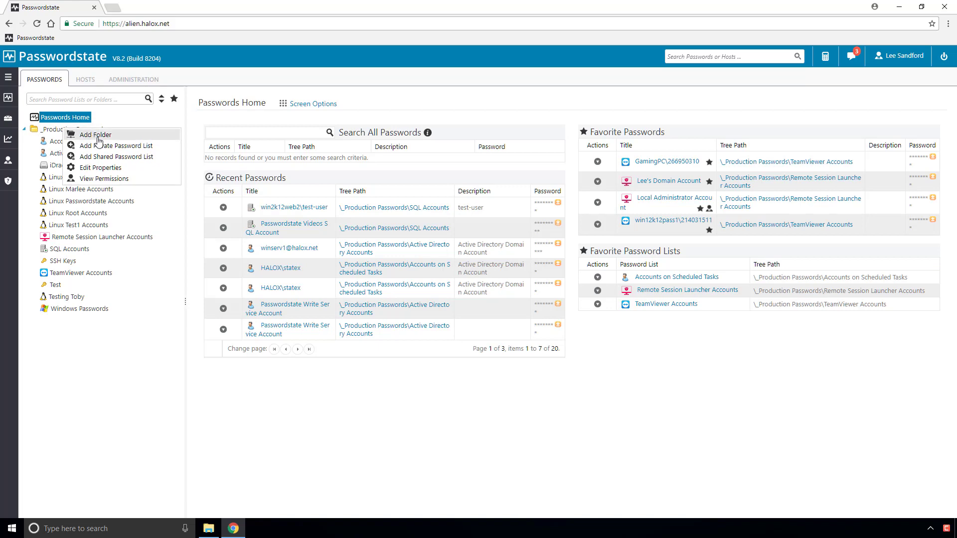
pyautogui.click(114, 157)
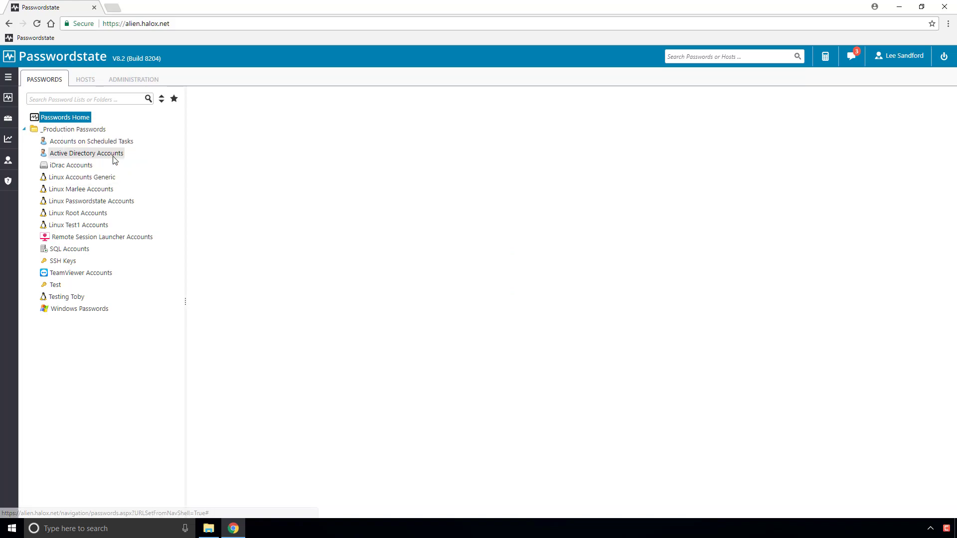
# - Name the list 'Website Logins', describe it as saving website credentials, and use the apple.png image
pyautogui.click(305, 229)
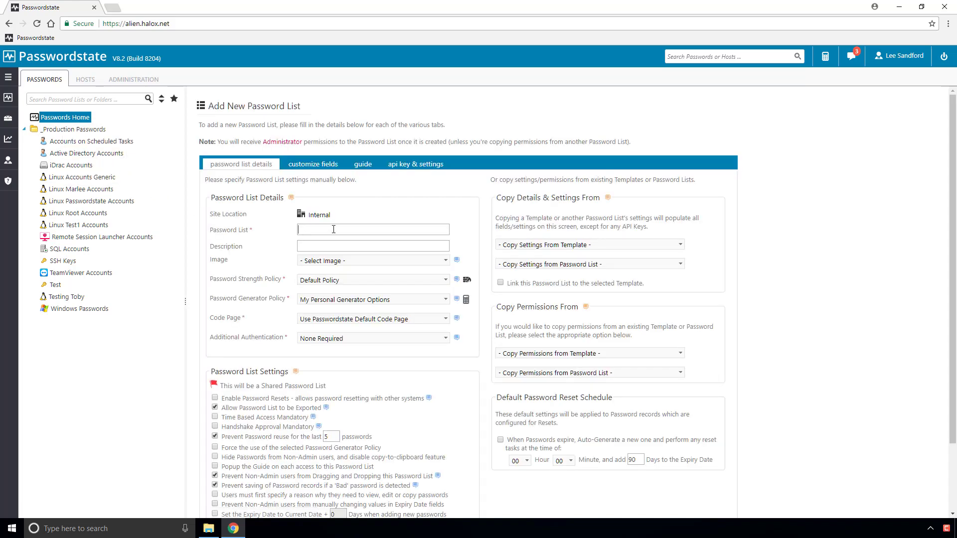
pyautogui.write('Website Logins')
pyautogui.click(346, 244)
pyautogui.write('Used to save credentials for all the websites I visit')
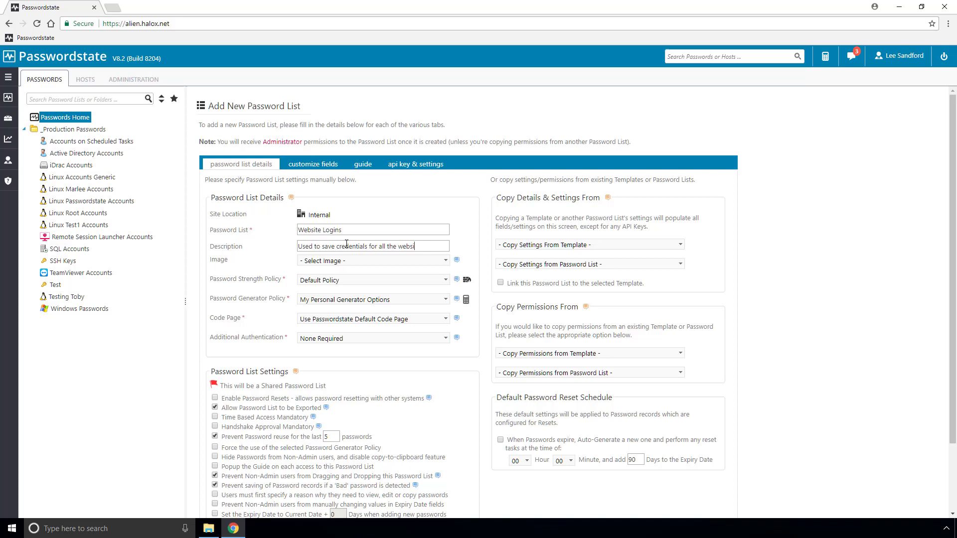
pyautogui.click(363, 258)
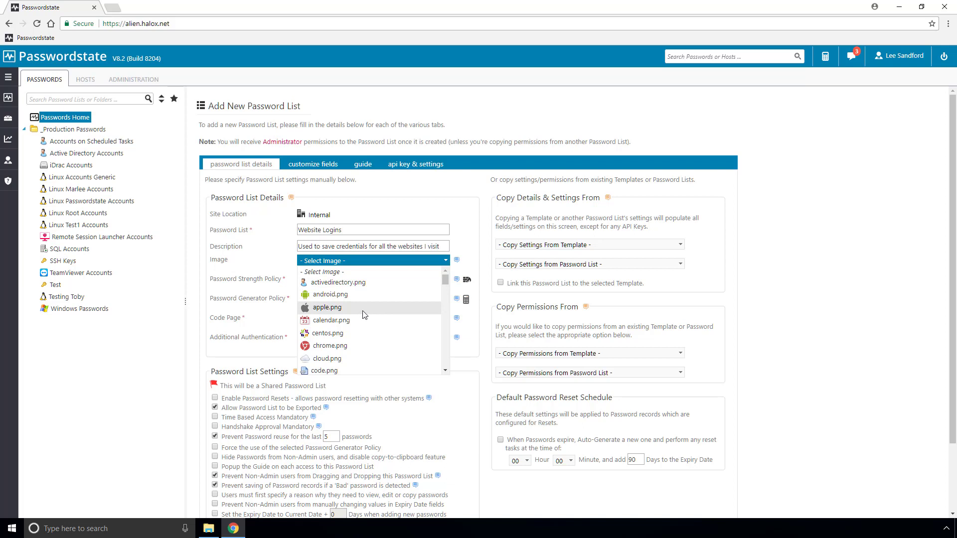
pyautogui.click(363, 309)
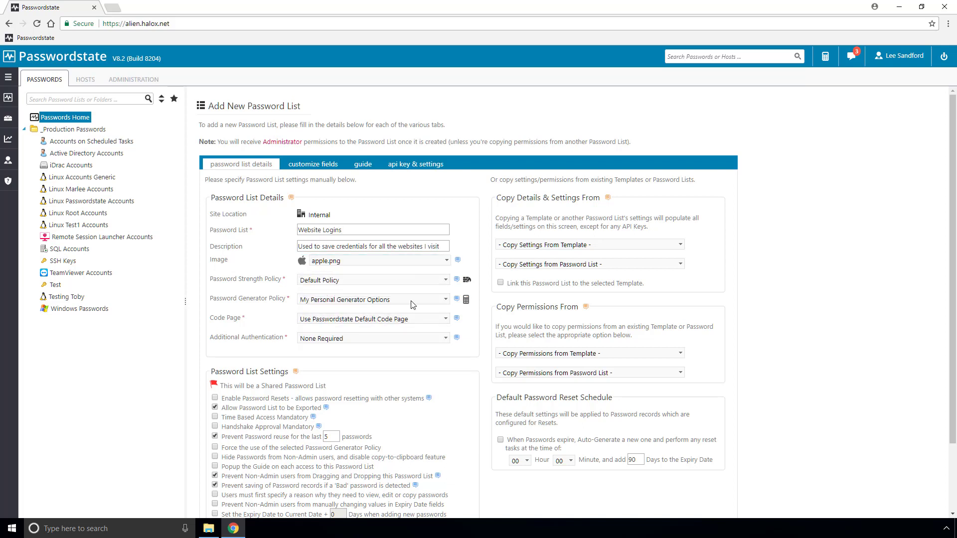
pyautogui.click(435, 282)
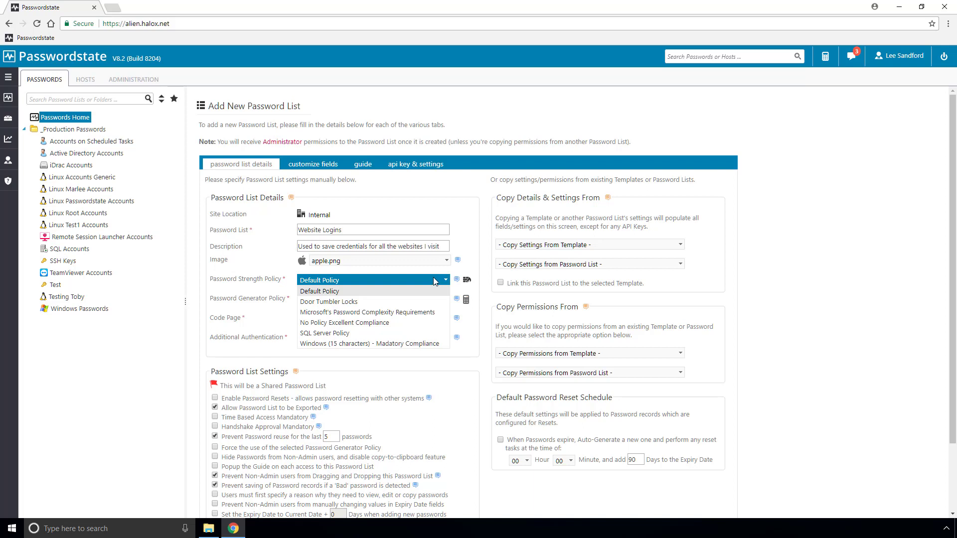
pyautogui.click(446, 280)
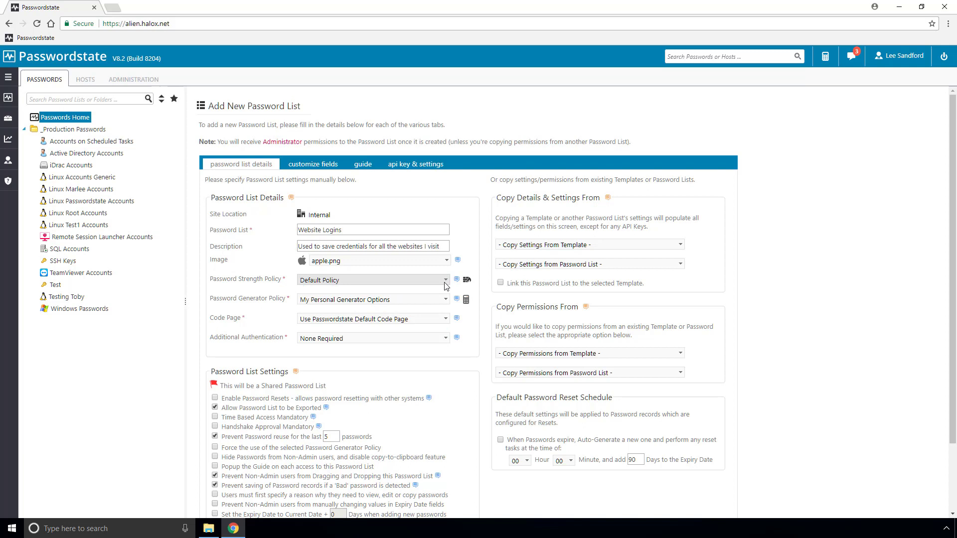
pyautogui.click(436, 302)
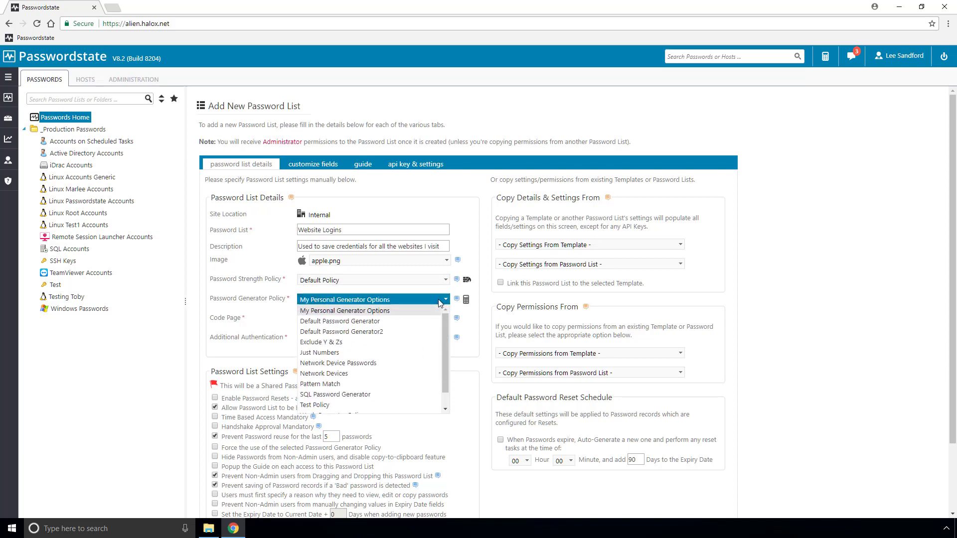
pyautogui.click(446, 301)
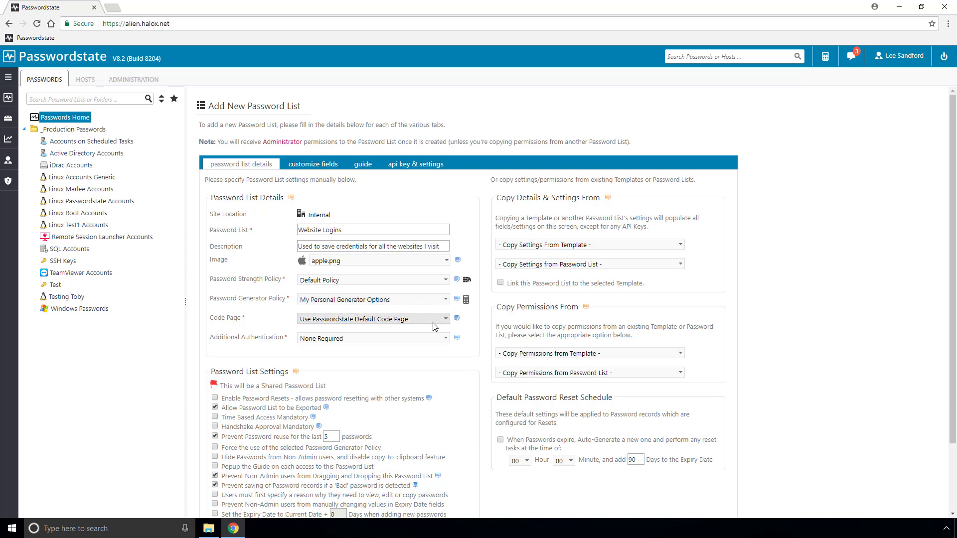
pyautogui.click(424, 340)
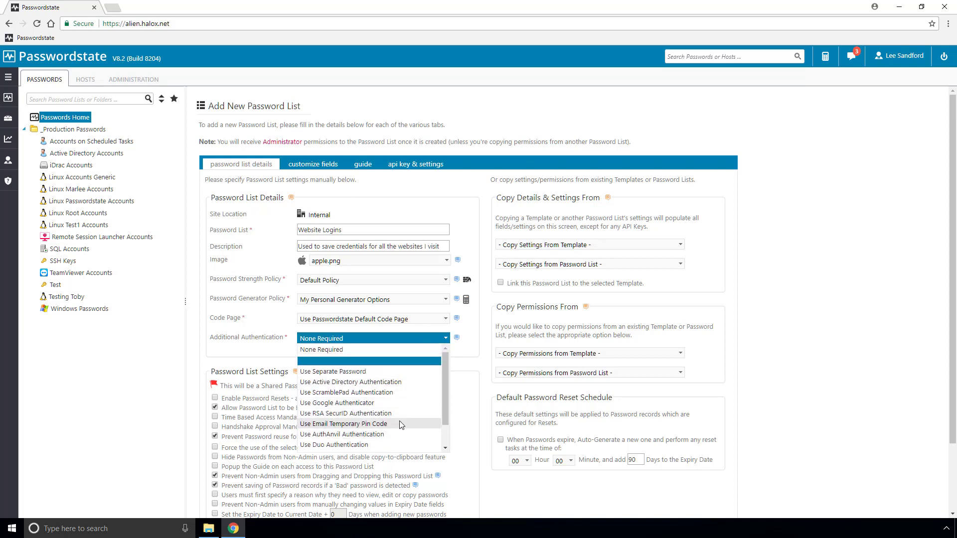
pyautogui.click(446, 339)
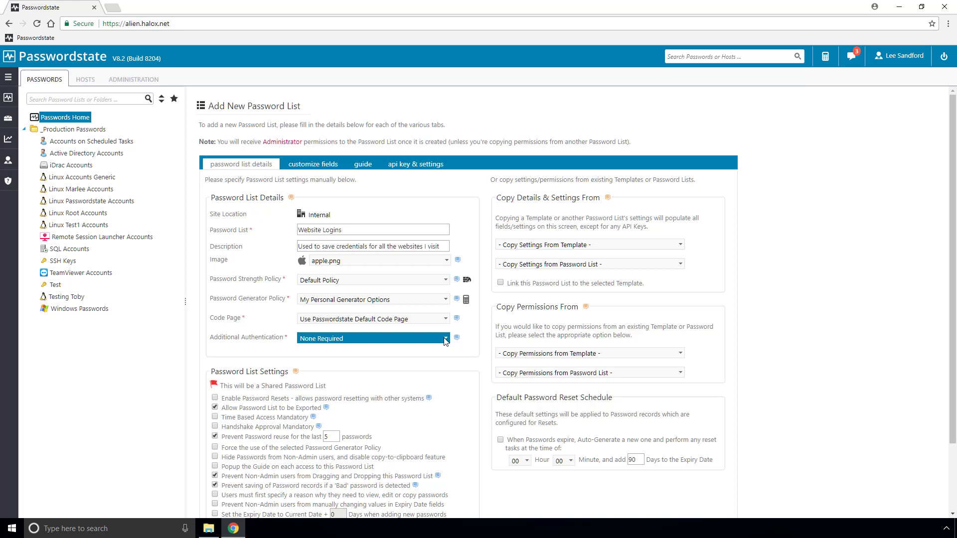
# - Turn off Prevent Password reuse for the list
pyautogui.scroll(-2, 445, 340)
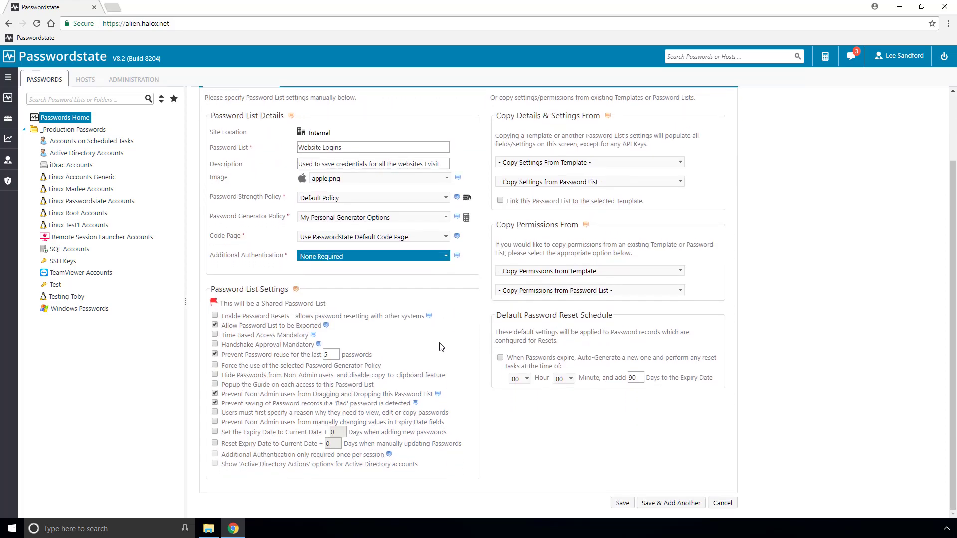
pyautogui.click(216, 355)
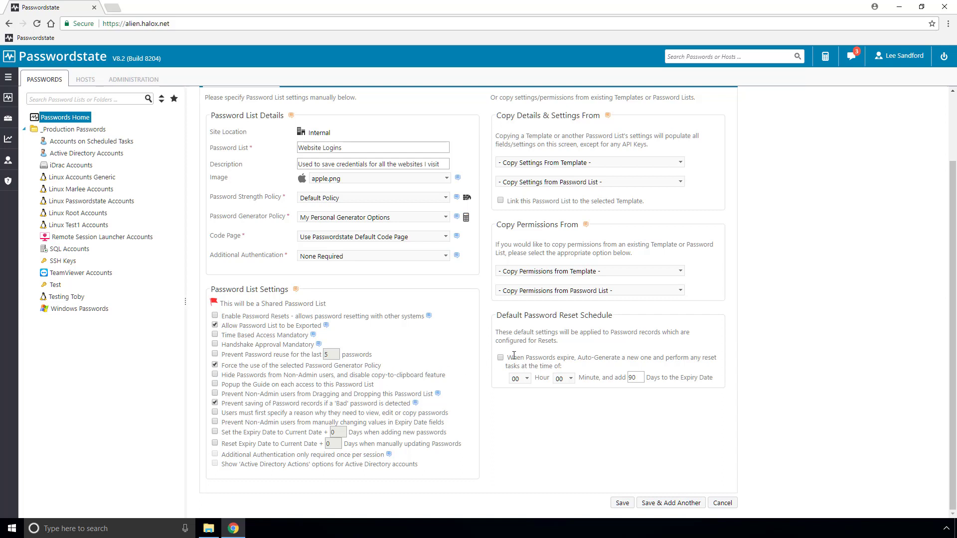
pyautogui.click(681, 163)
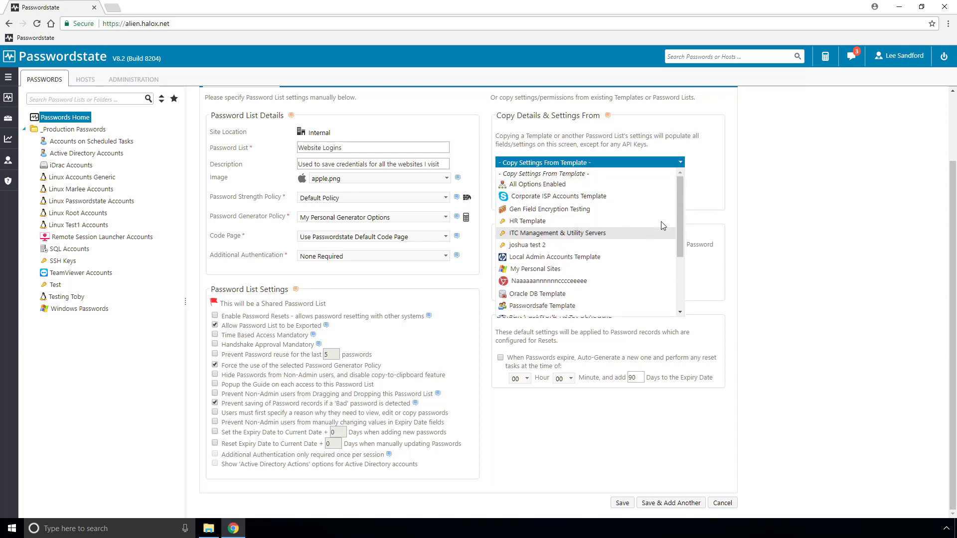
pyautogui.click(698, 207)
pyautogui.click(681, 183)
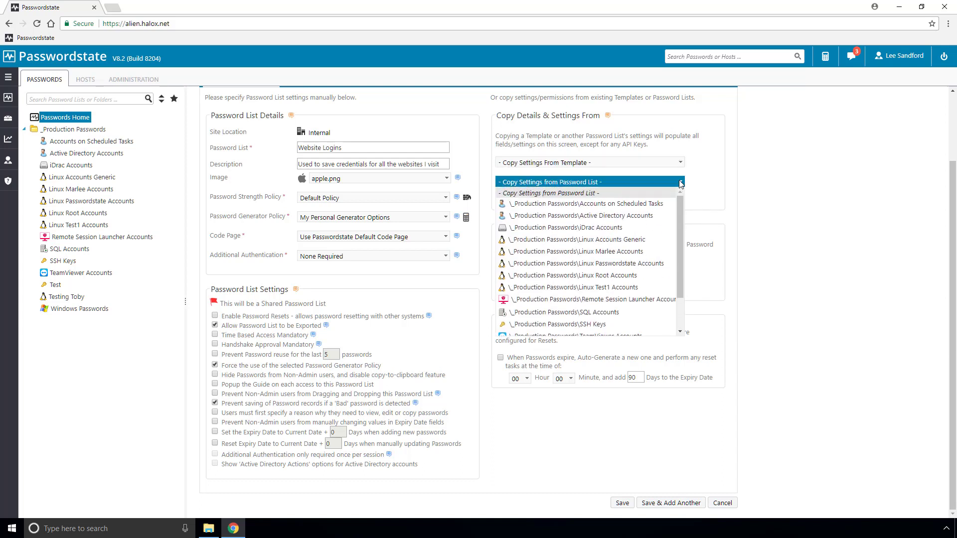
pyautogui.click(681, 183)
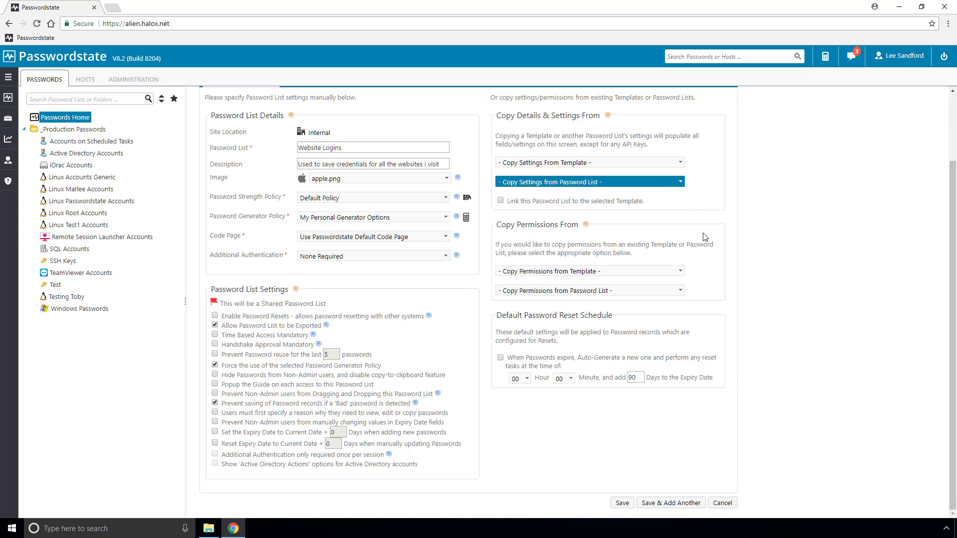
pyautogui.click(681, 272)
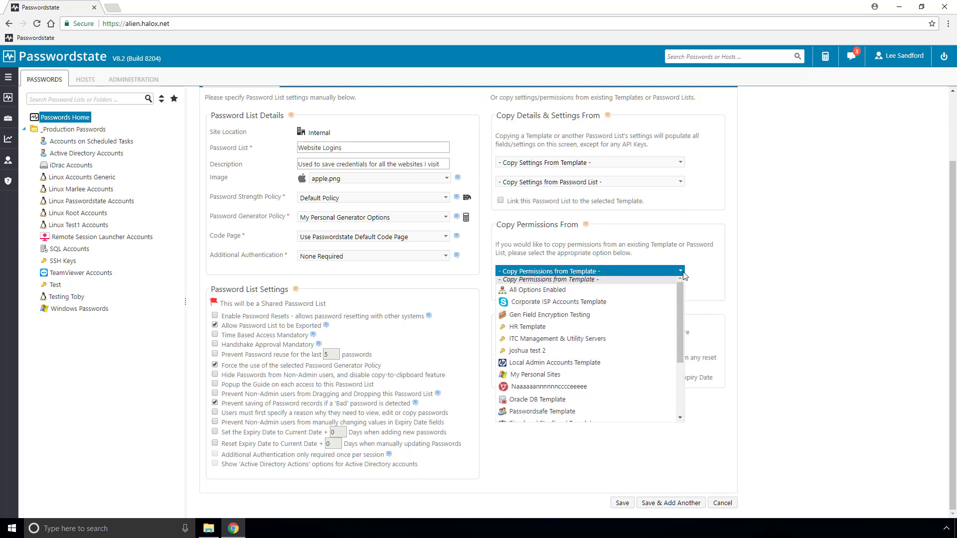
pyautogui.click(685, 276)
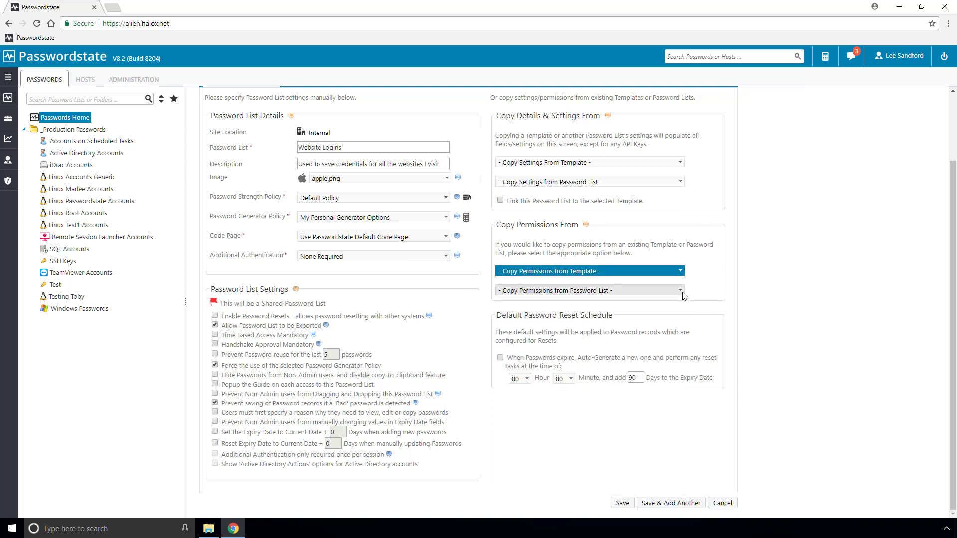
pyautogui.click(681, 291)
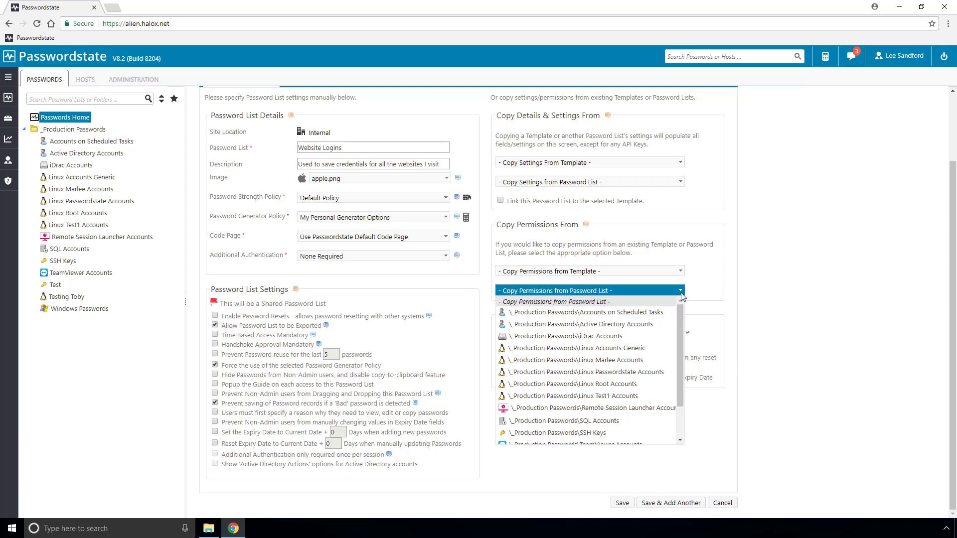
pyautogui.click(681, 295)
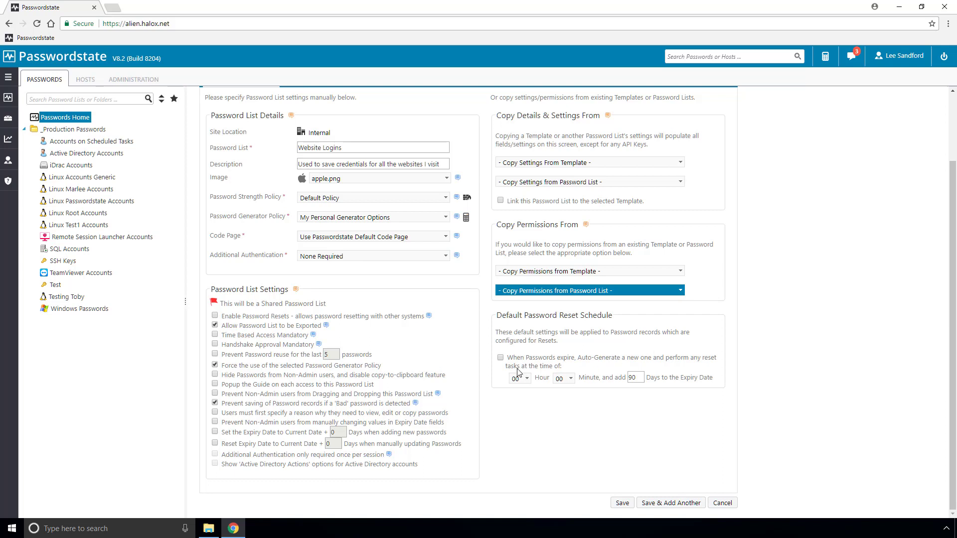
# - Enable auto-generating a new password when passwords expire in the default reset schedule
pyautogui.click(501, 358)
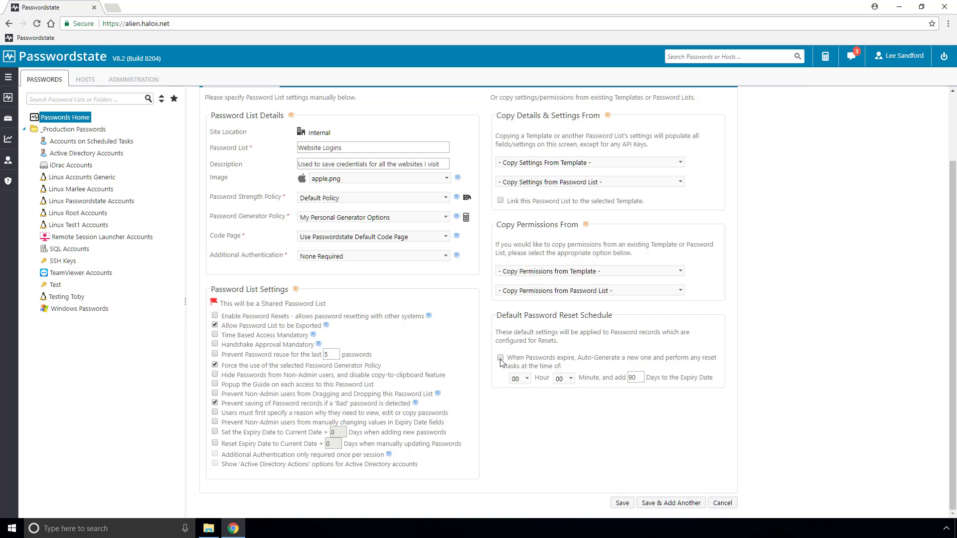
pyautogui.scroll(2, 494, 349)
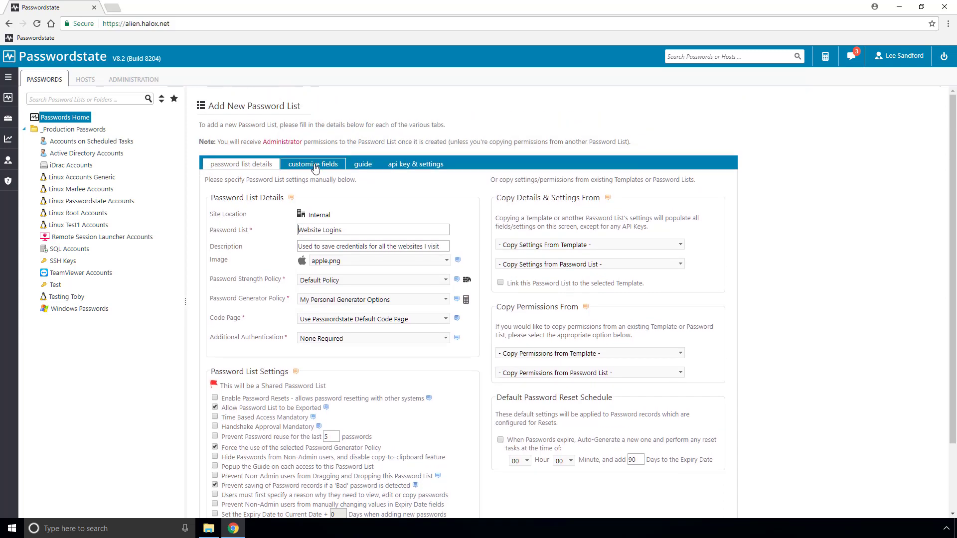
# - Enable the standard URL field in the list's field customization
pyautogui.click(314, 167)
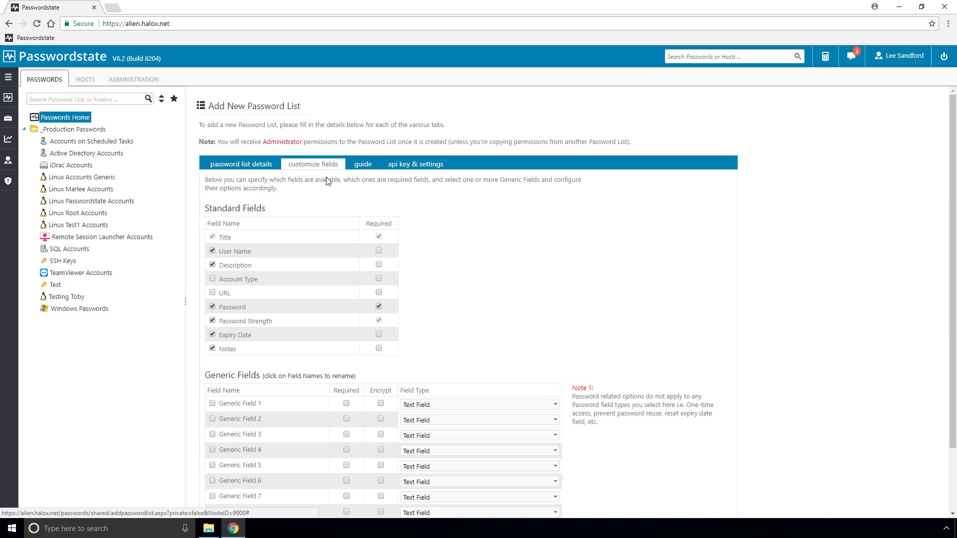
pyautogui.click(213, 293)
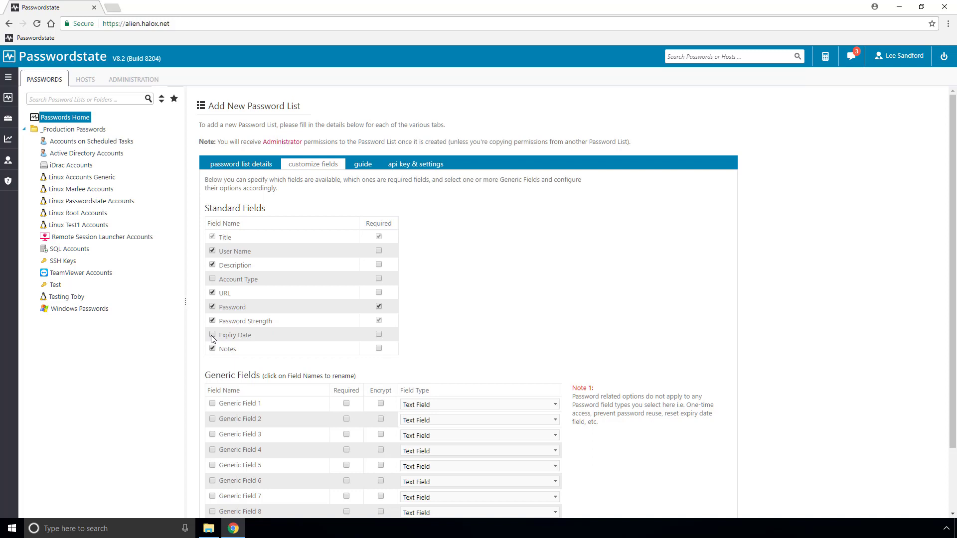
pyautogui.scroll(-1, 211, 335)
pyautogui.scroll(-2, 211, 340)
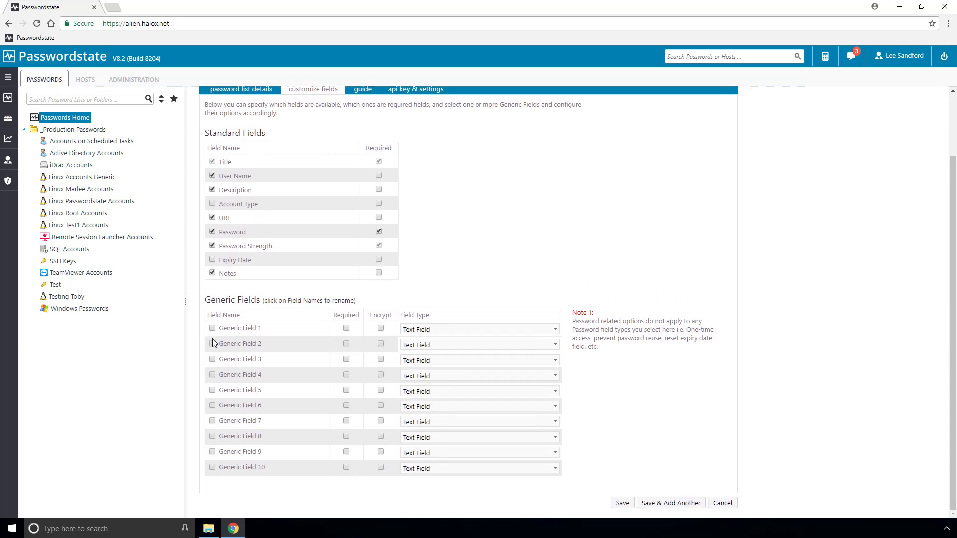
# - Rename Generic Field 1 to 'Email Address' and enable it
pyautogui.click(236, 330)
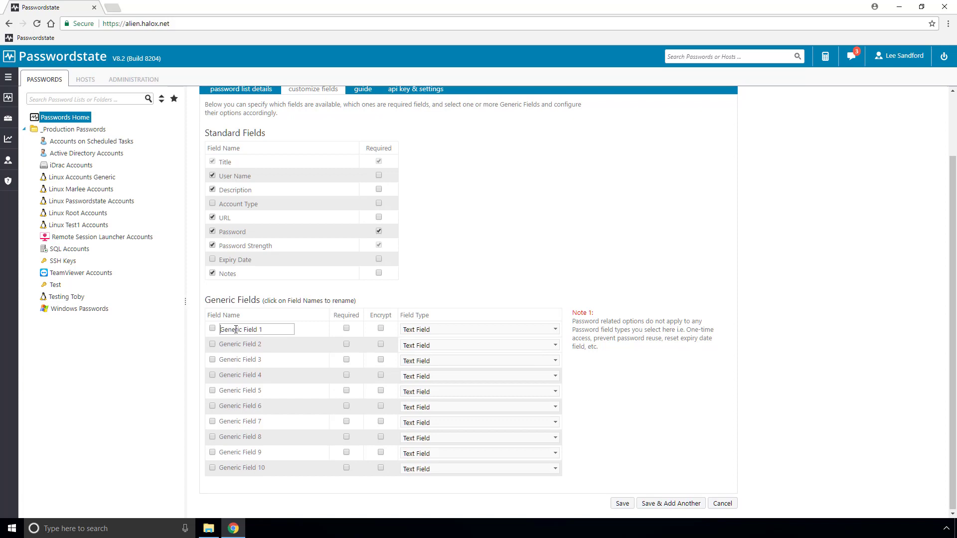
pyautogui.moveTo(266, 328); pyautogui.dragTo(216, 336)
pyautogui.write('Email Address')
pyautogui.click(213, 329)
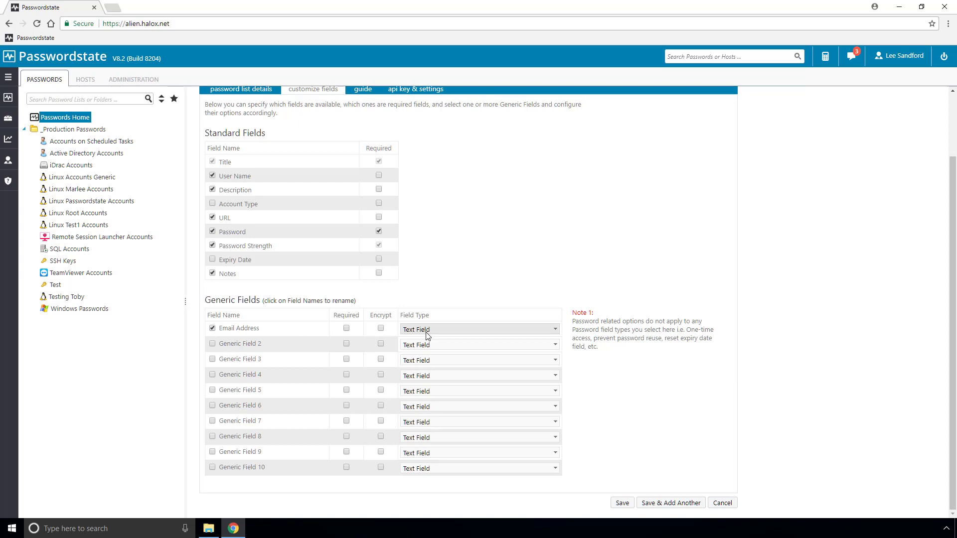
# - Rename Generic Field 2 to 'PIN', enable it, and make it a Password-type field
pyautogui.click(247, 348)
pyautogui.moveTo(269, 344); pyautogui.dragTo(183, 365)
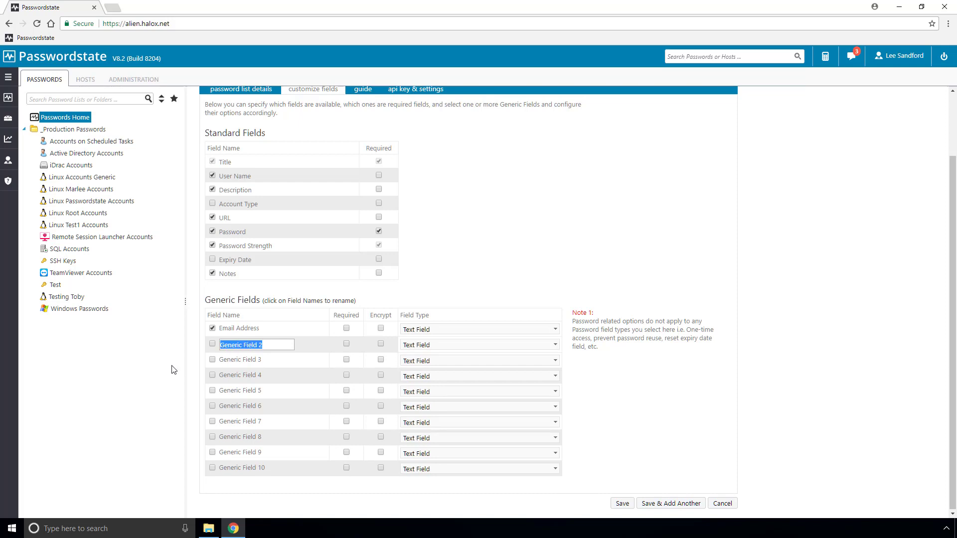
pyautogui.write('PIN')
pyautogui.click(211, 343)
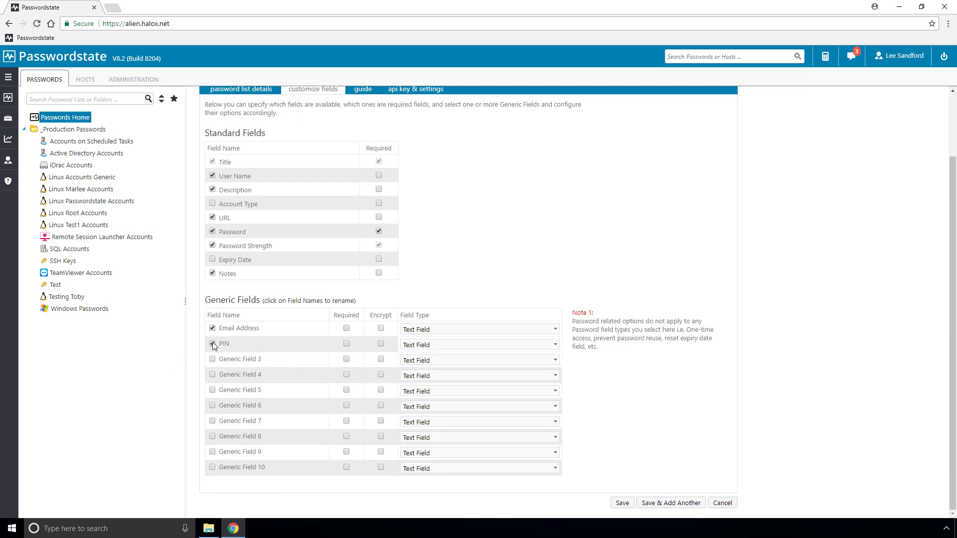
pyautogui.click(484, 344)
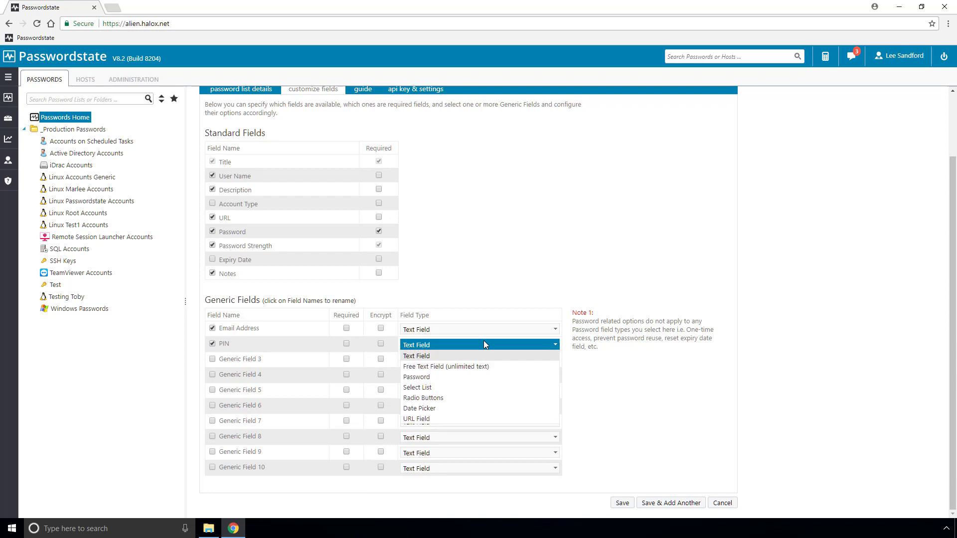
pyautogui.click(446, 377)
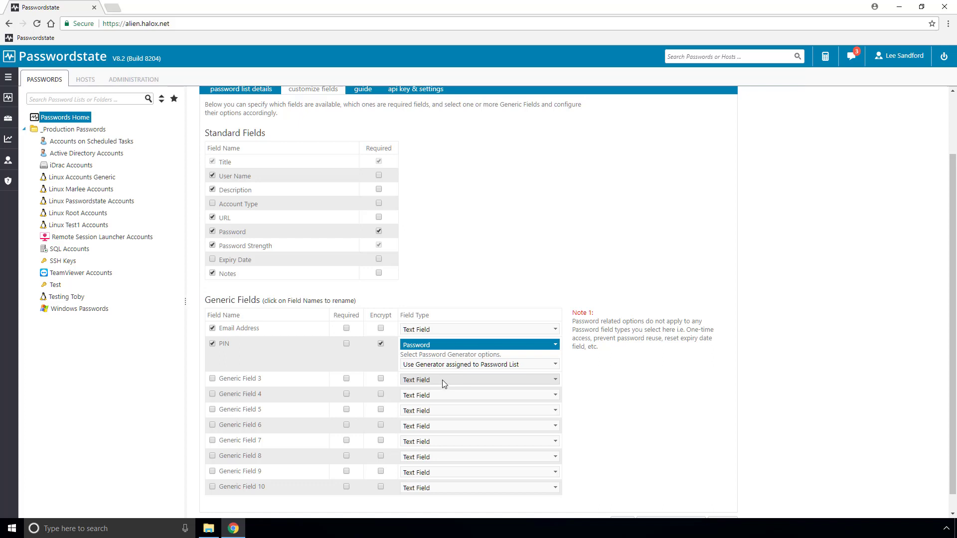
# - Make the URL field required
pyautogui.scroll(1, 442, 381)
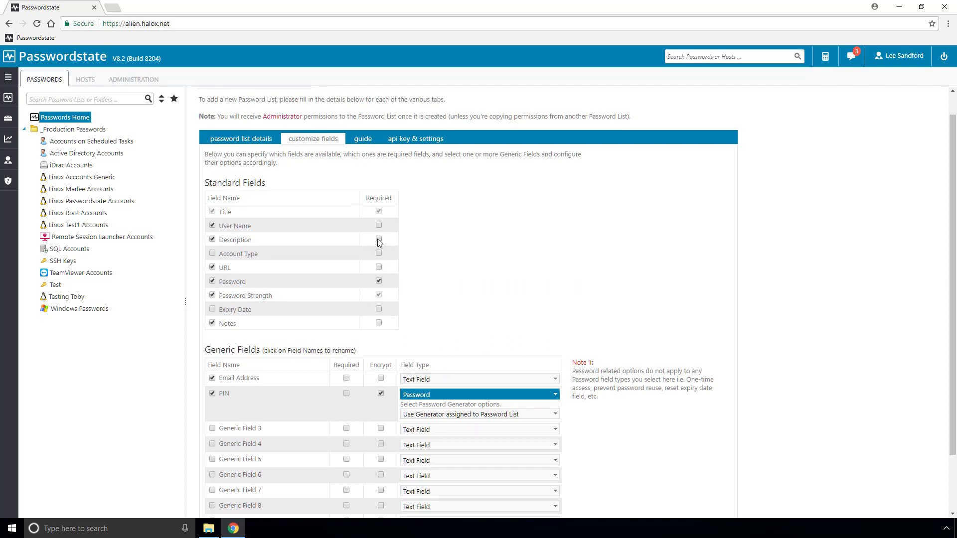
pyautogui.click(379, 268)
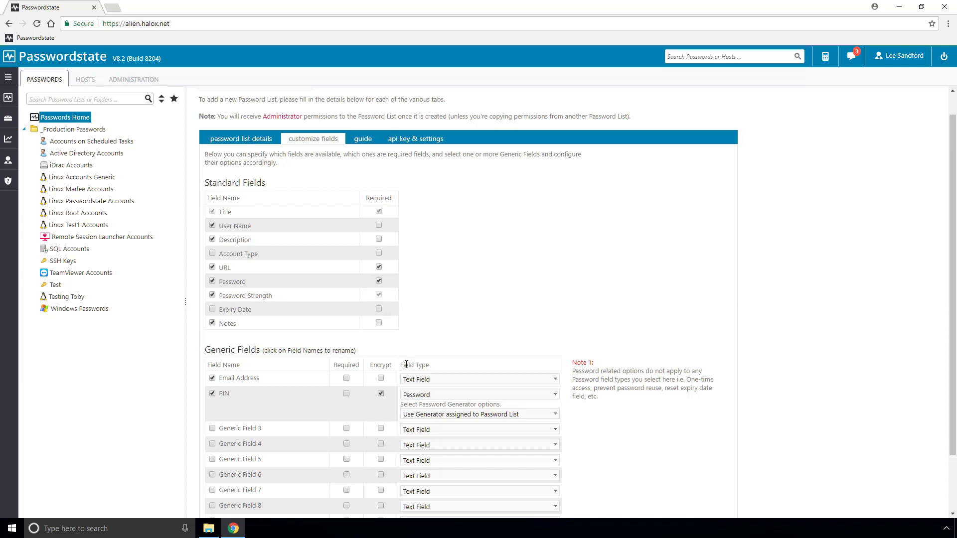
pyautogui.click(380, 379)
# - Write the list guide: 'I should write some details in here for other users'
pyautogui.click(363, 138)
pyautogui.click(300, 203)
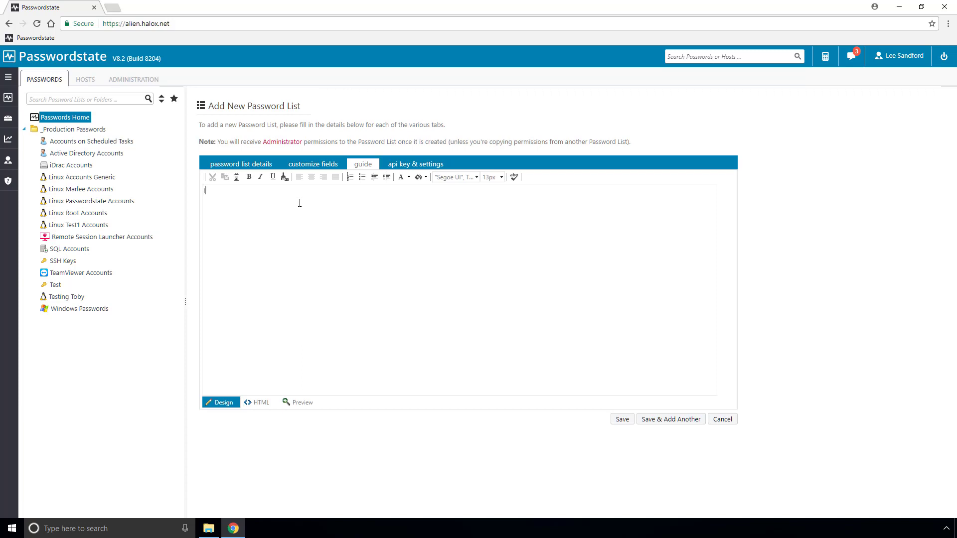
pyautogui.write('I should write some details in here for other users')
# - Bring up the list's API key & settings and scroll through them
pyautogui.click(427, 170)
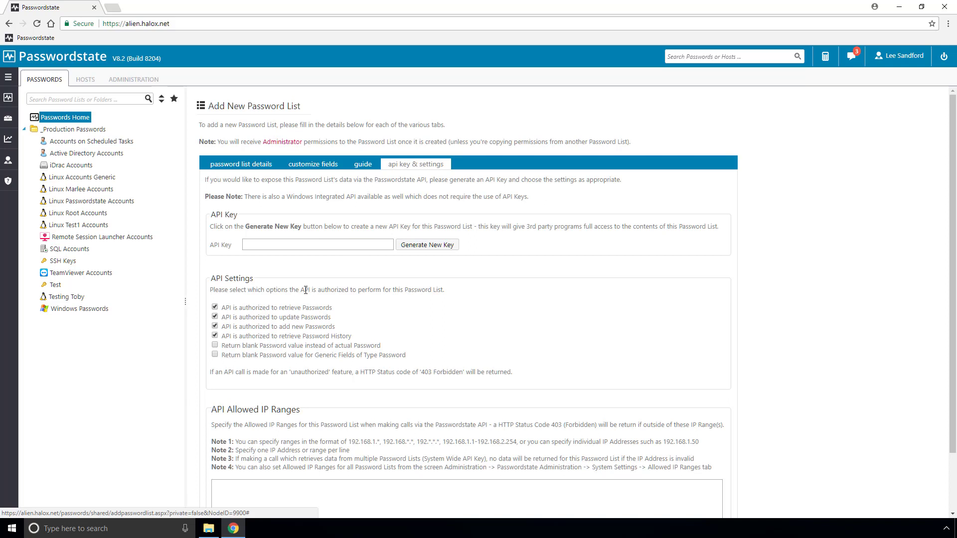
pyautogui.scroll(-1, 314, 362)
pyautogui.scroll(-1, 315, 363)
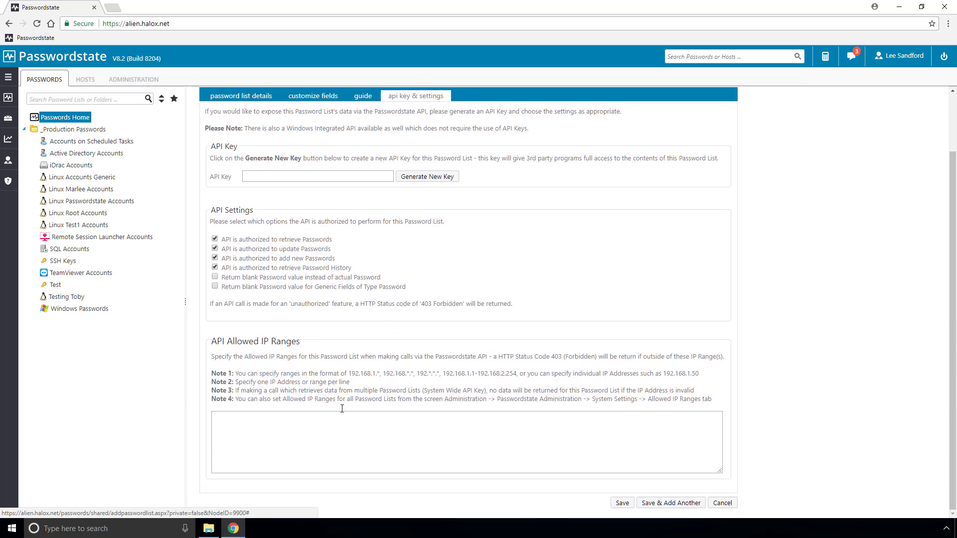
# - Save the Website Logins list, then view and close its guide
pyautogui.click(620, 504)
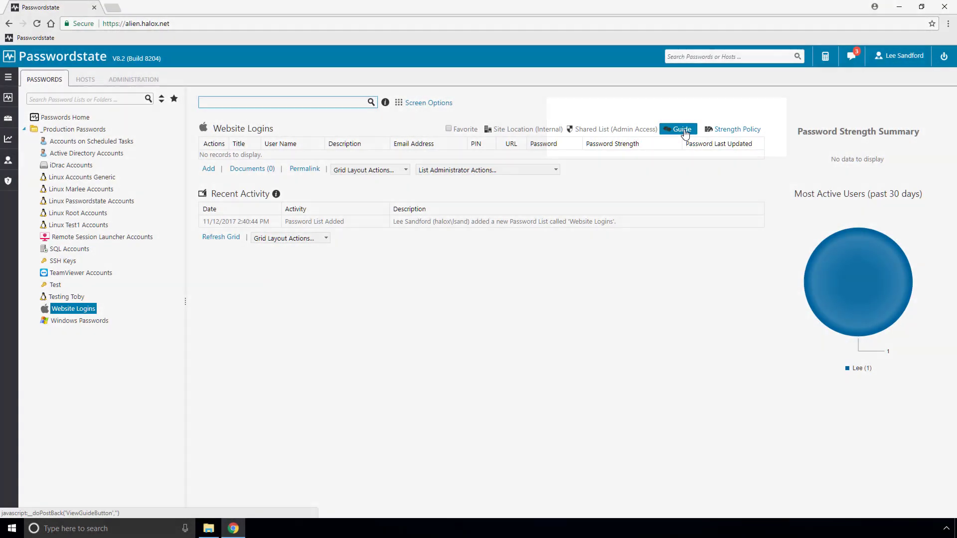
pyautogui.click(681, 130)
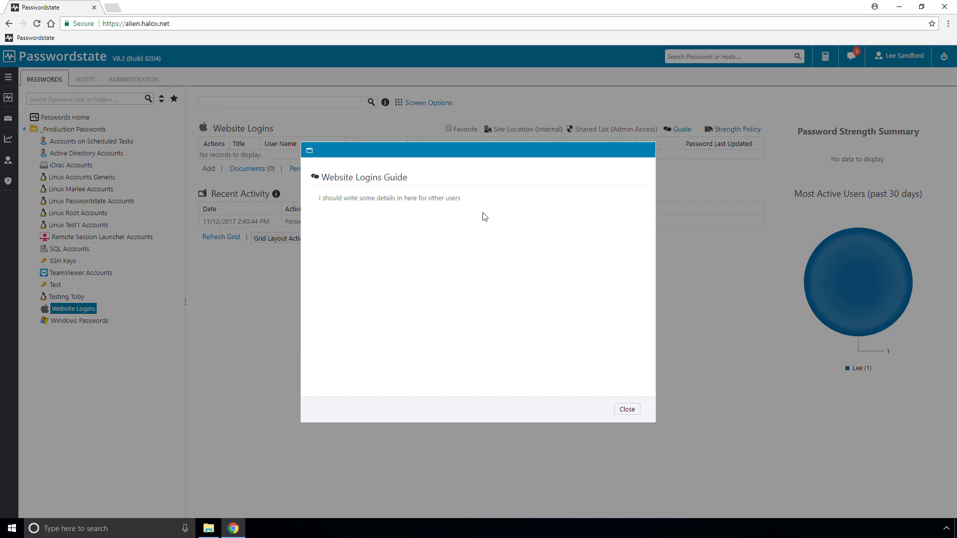
pyautogui.click(627, 410)
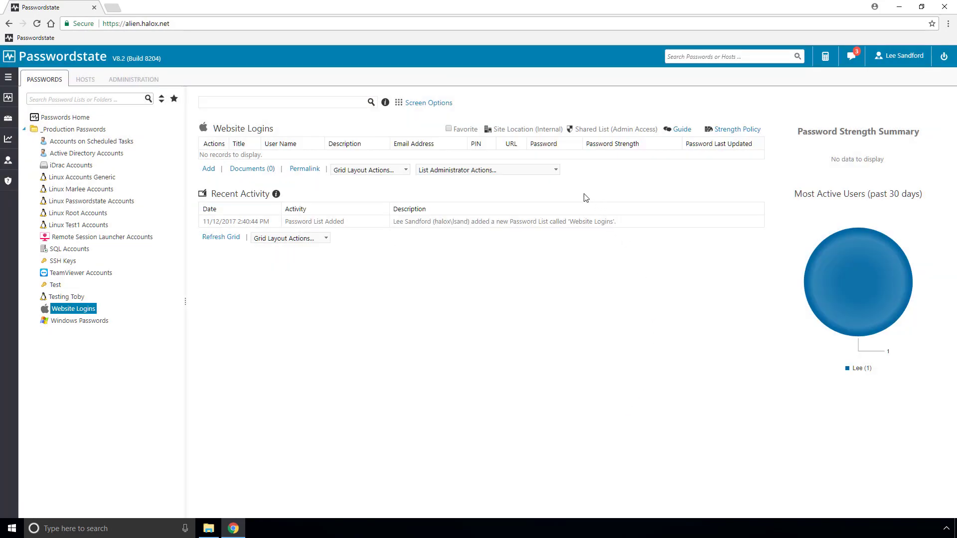
pyautogui.click(556, 171)
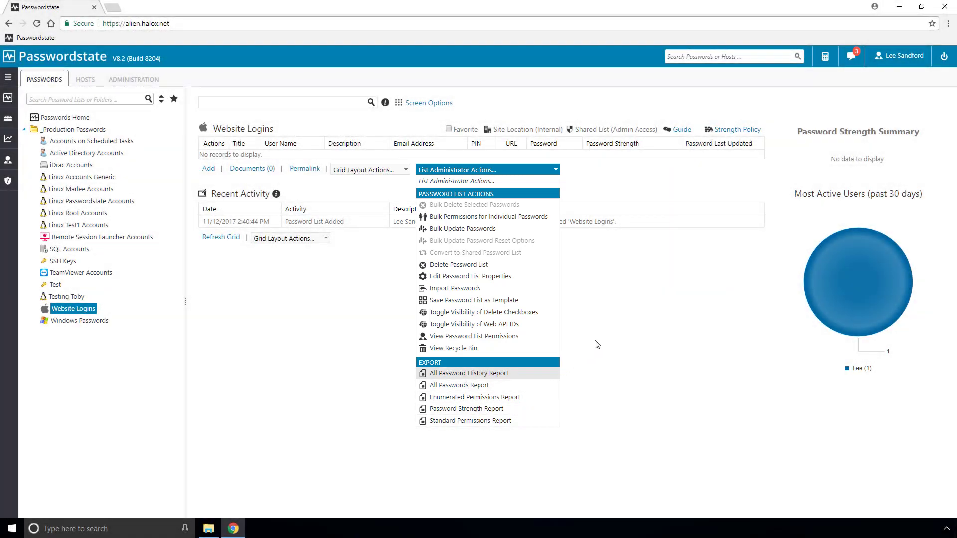
pyautogui.click(597, 344)
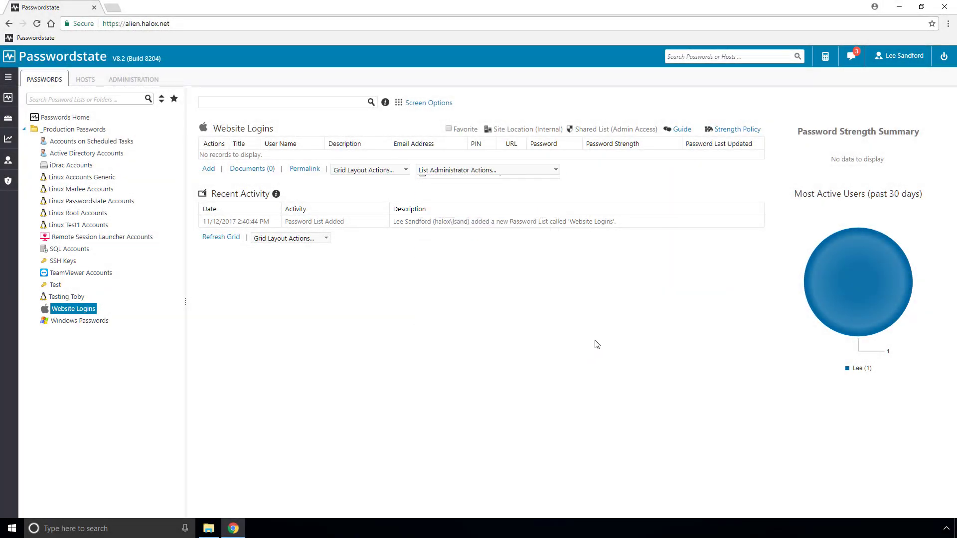
pyautogui.click(208, 169)
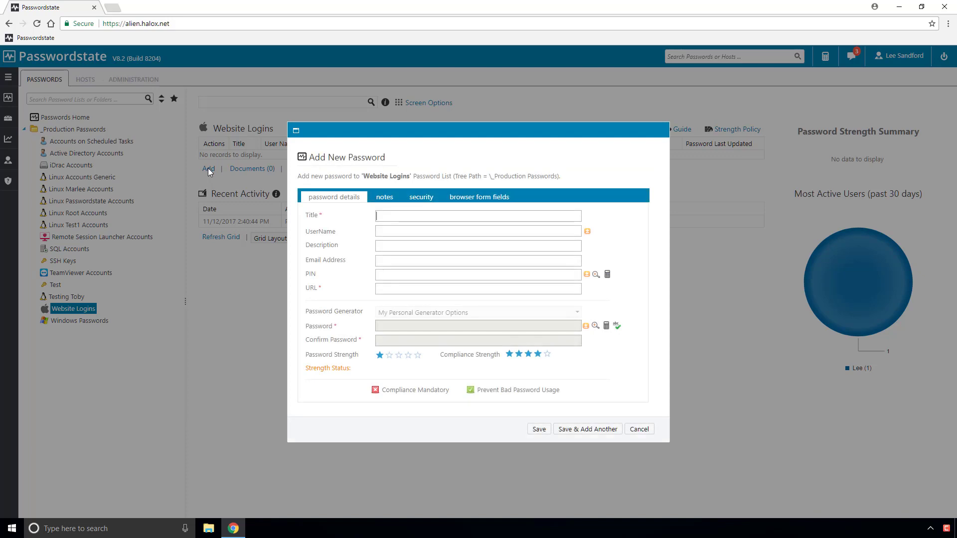
pyautogui.write('test')
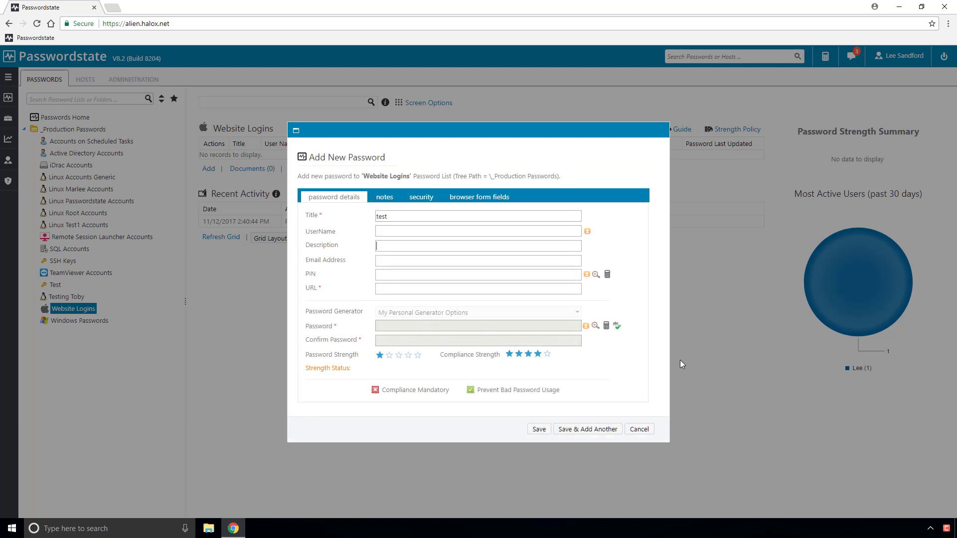
pyautogui.press('Tab')
pyautogui.write('user')
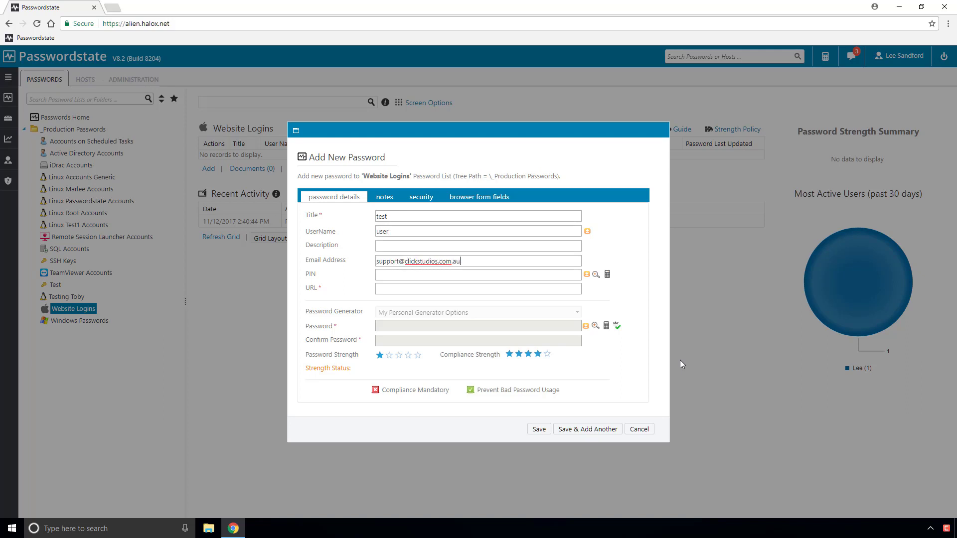
pyautogui.press('Tab')
pyautogui.write('1234')
pyautogui.write('www.')
pyautogui.write('google.com')
pyautogui.click(607, 326)
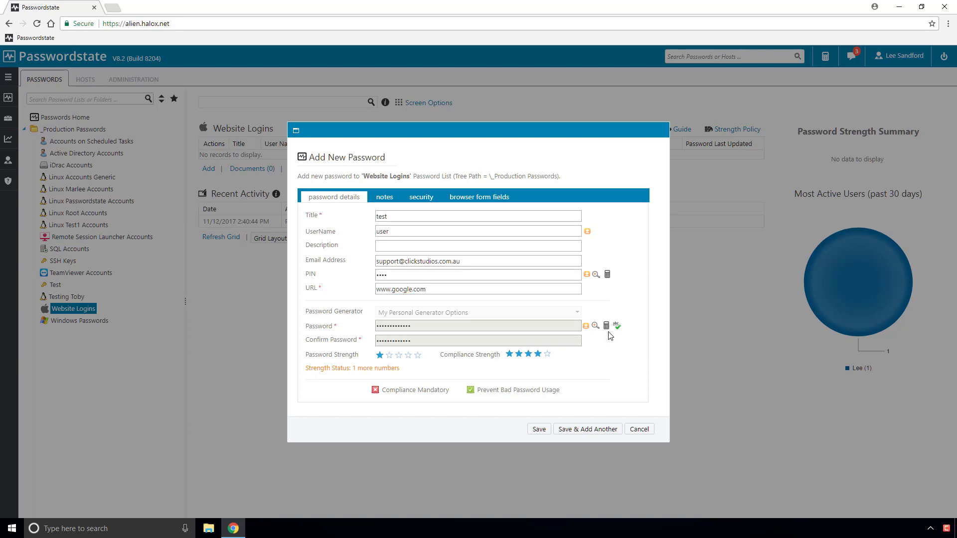